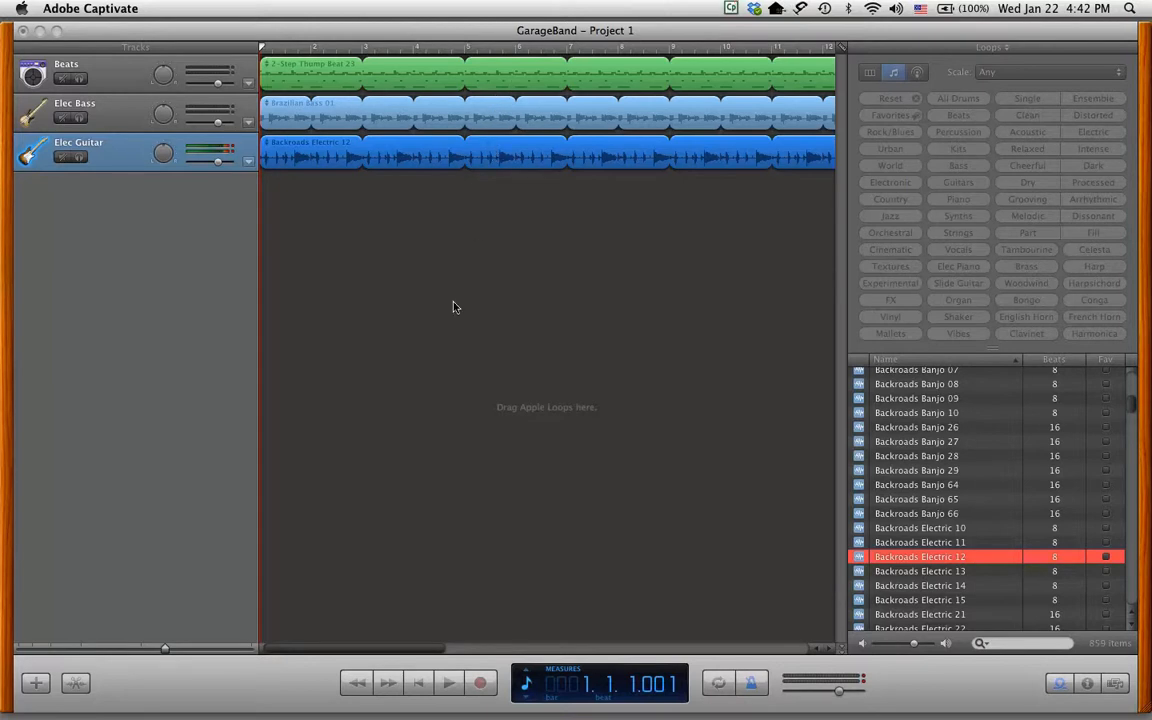
# Raise the Beats track's volume slightly and lower the Elec Bass track's volume.
pyautogui.click(293, 672)
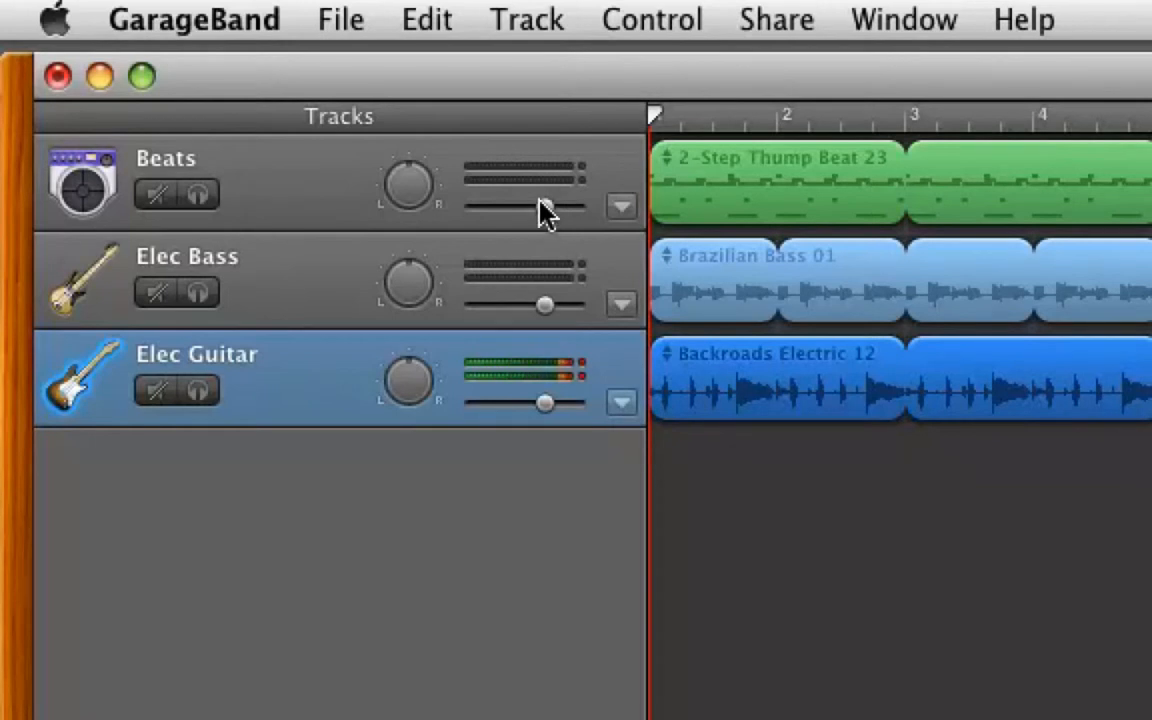
pyautogui.moveTo(542, 211)
pyautogui.mouseDown()
pyautogui.moveTo(476, 219)
pyautogui.moveTo(548, 219)
pyautogui.mouseUp()
pyautogui.moveTo(550, 293); pyautogui.dragTo(523, 297)
pyautogui.moveTo(540, 404)
pyautogui.mouseDown()
pyautogui.moveTo(501, 404)
pyautogui.moveTo(544, 404)
pyautogui.mouseUp()
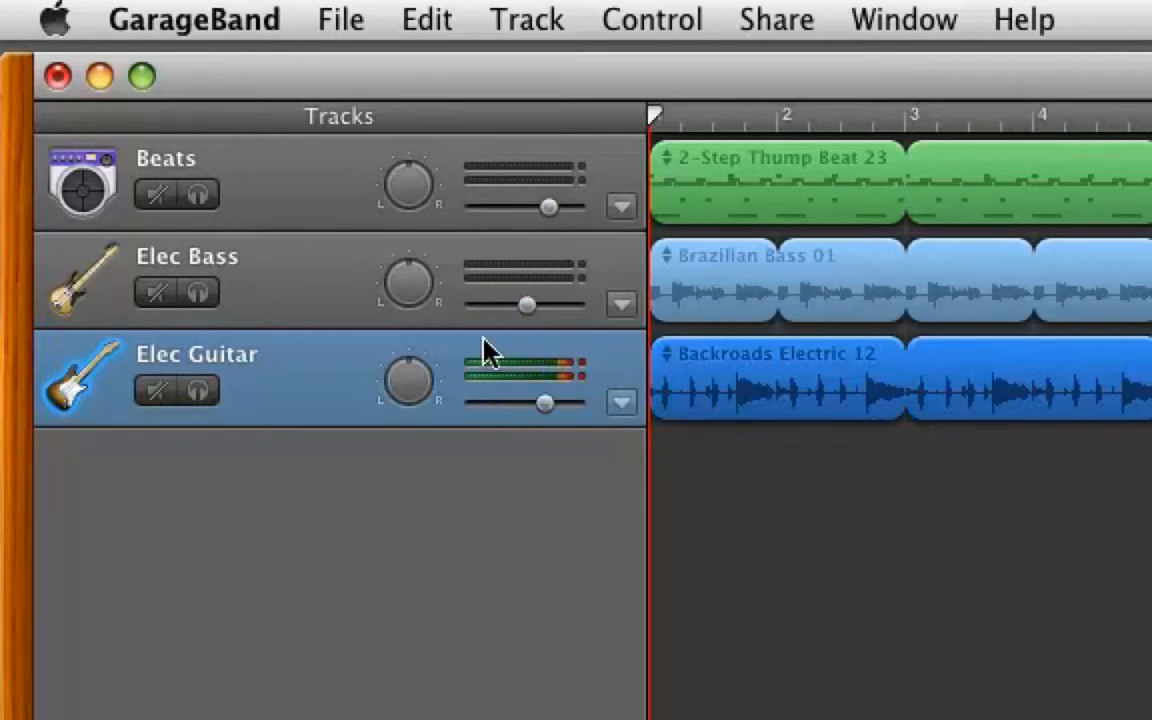
# Lower the Beats and Elec Bass volumes, raise Elec Guitar slightly, and play the mix to check the balance.
pyautogui.click(310, 195)
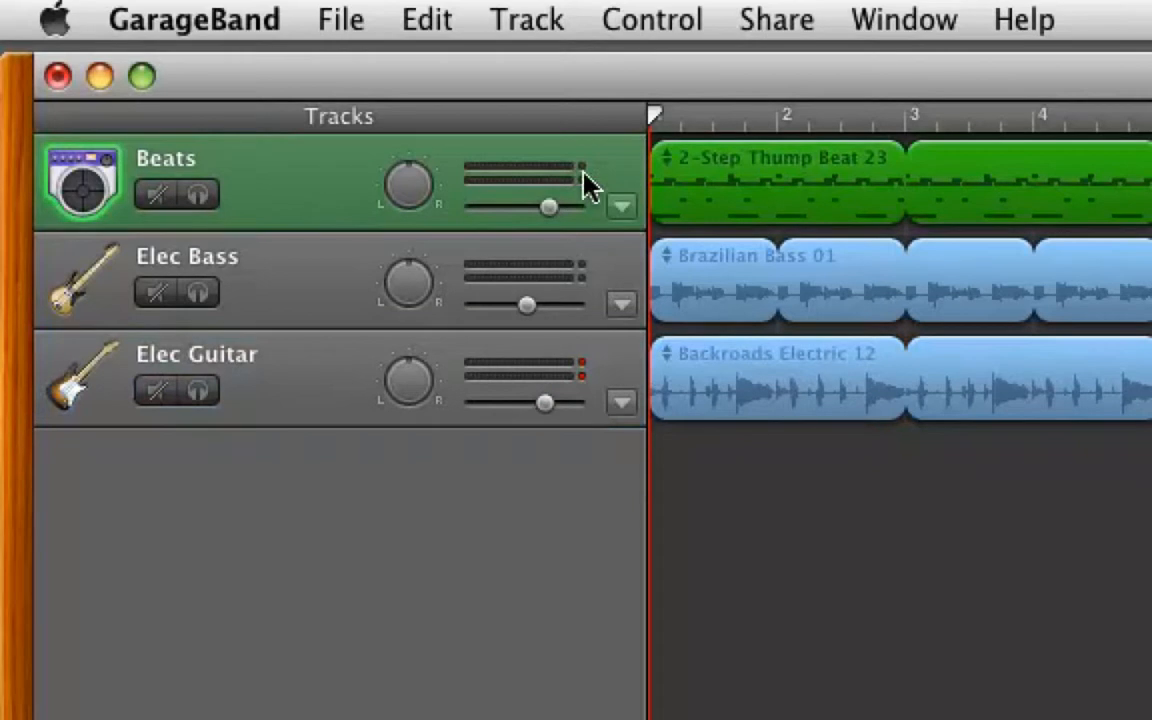
pyautogui.moveTo(547, 203)
pyautogui.mouseDown()
pyautogui.moveTo(517, 201)
pyautogui.moveTo(535, 199)
pyautogui.mouseUp()
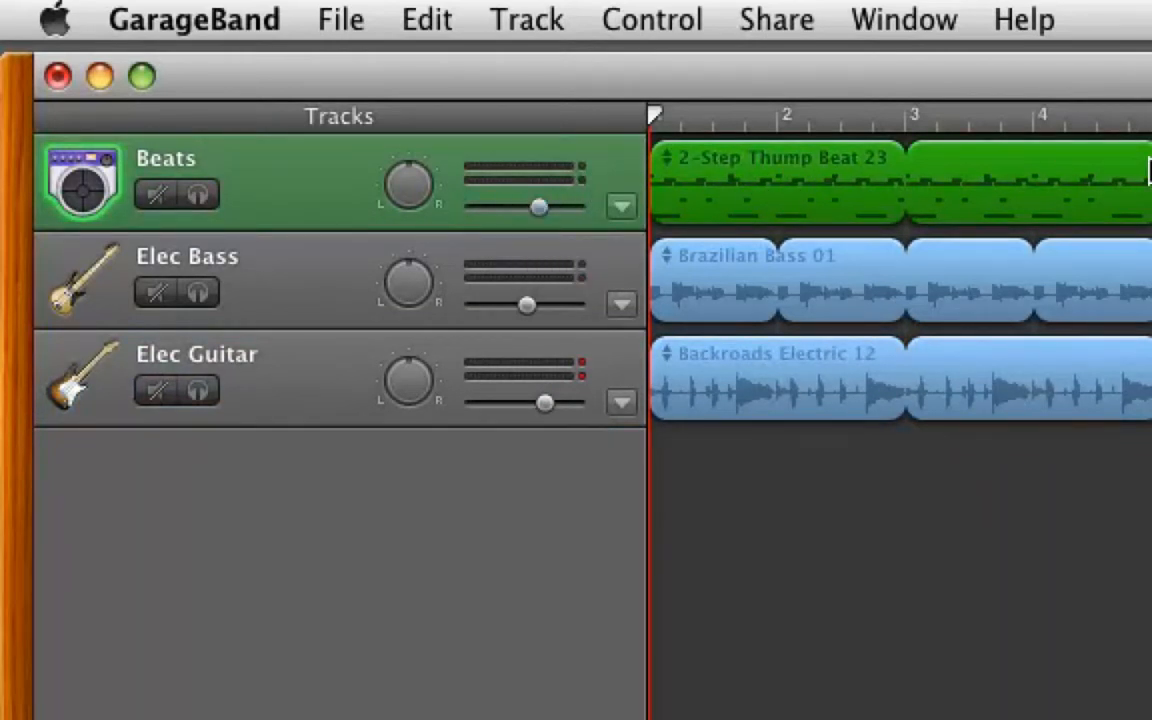
pyautogui.moveTo(536, 206); pyautogui.dragTo(487, 199)
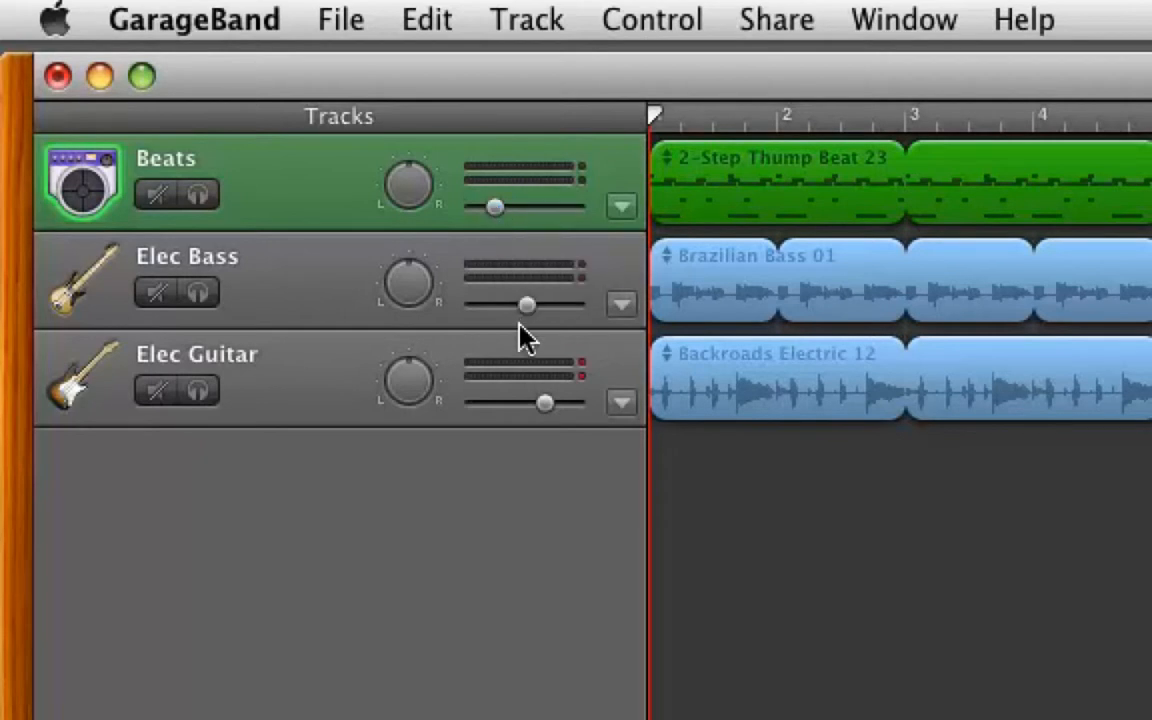
pyautogui.moveTo(527, 314); pyautogui.dragTo(517, 311)
pyautogui.moveTo(545, 404); pyautogui.dragTo(553, 401)
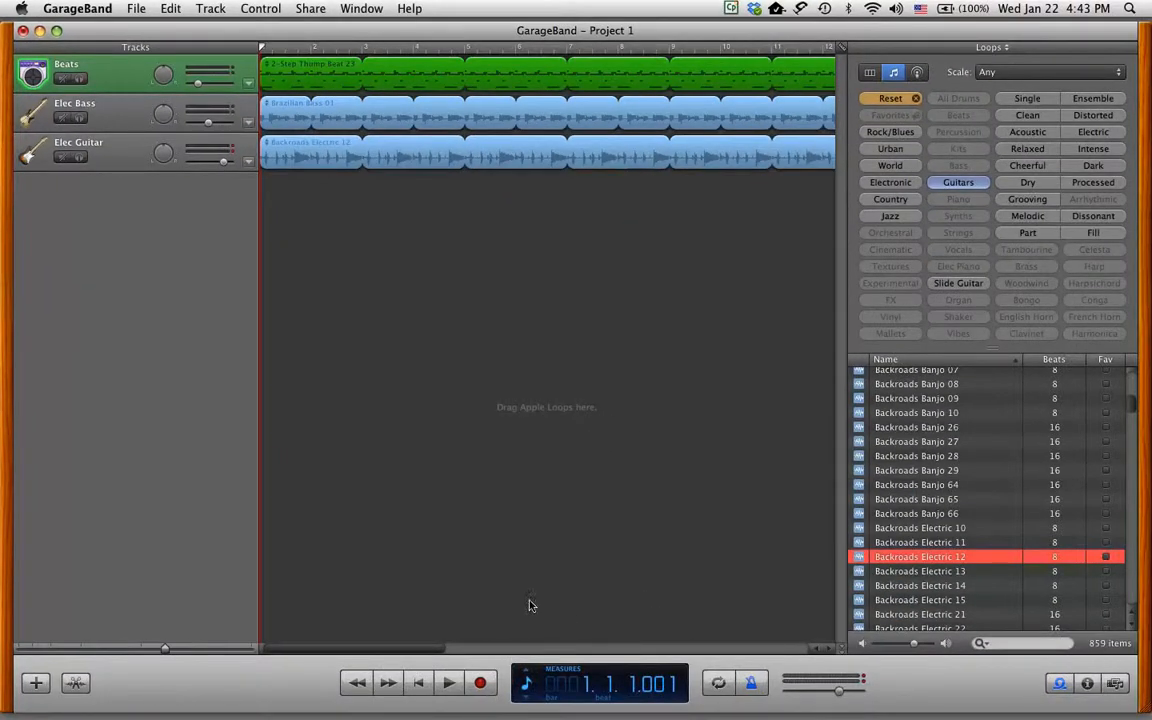
pyautogui.click(449, 681)
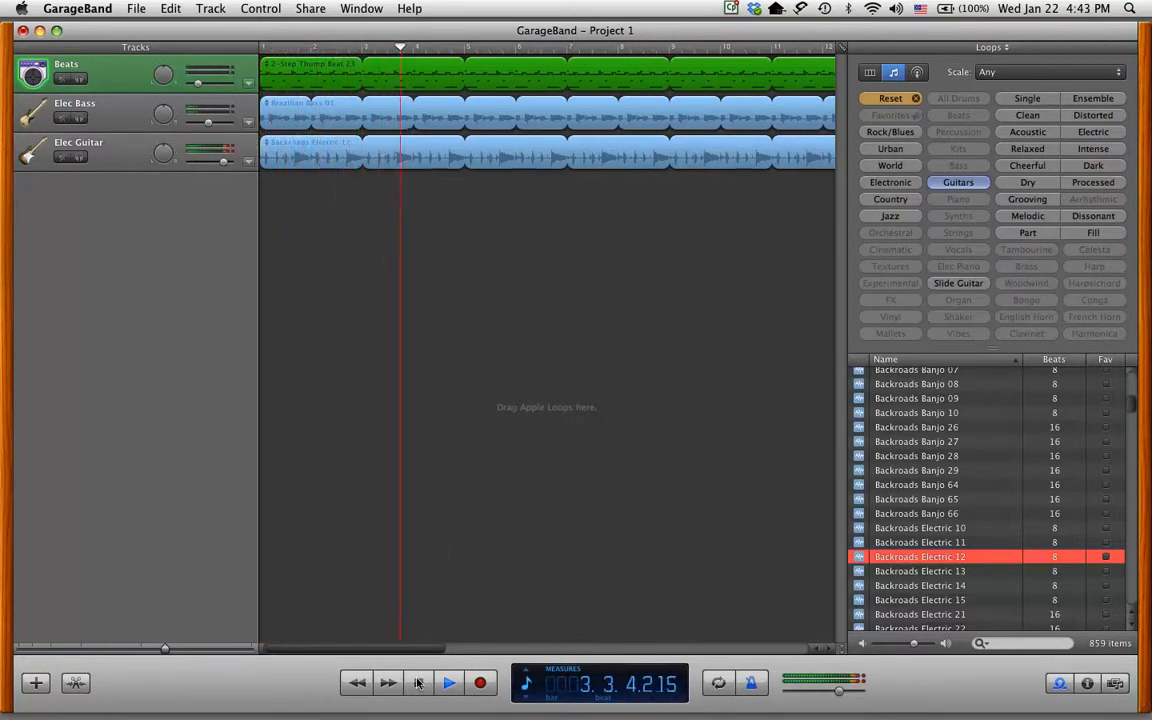
pyautogui.press('space')
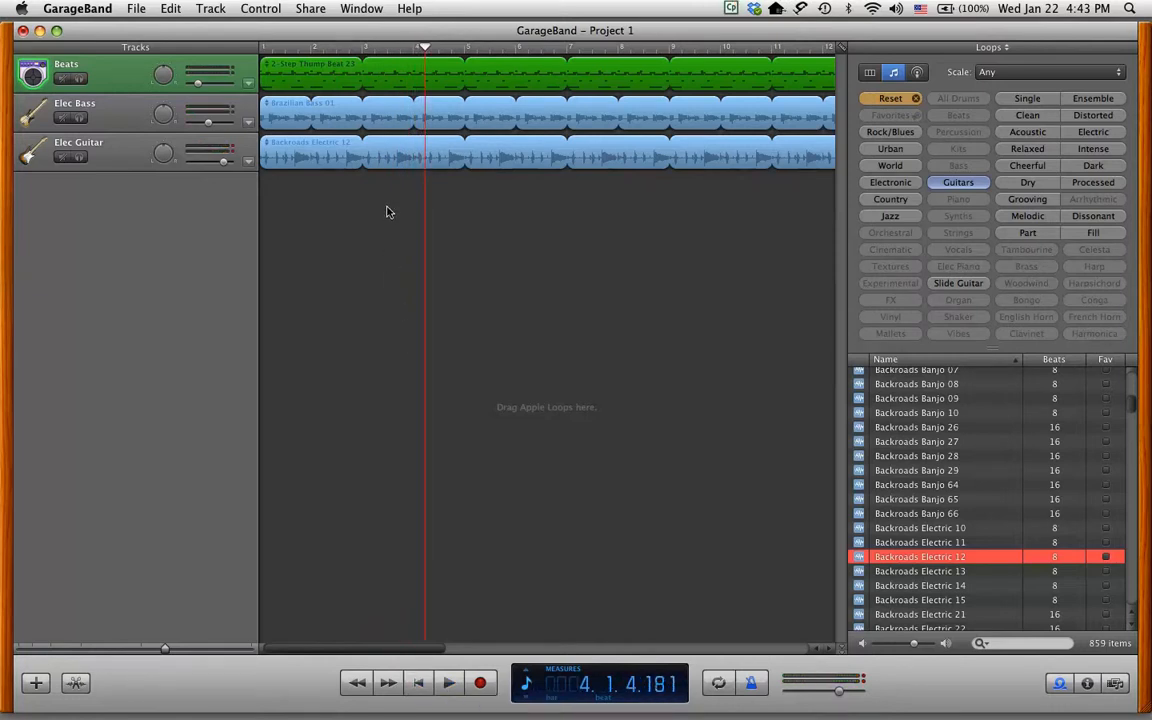
# Raise the Beats track's volume and play the mix again to check it.
pyautogui.moveTo(210, 85)
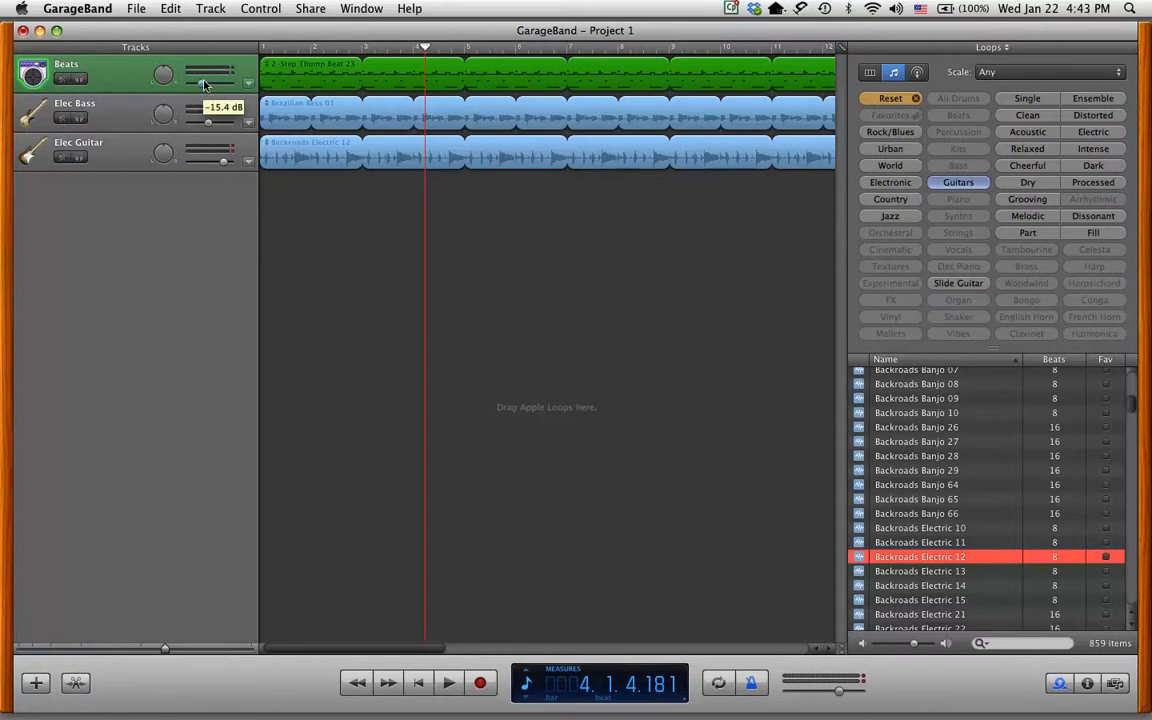
pyautogui.click(449, 683)
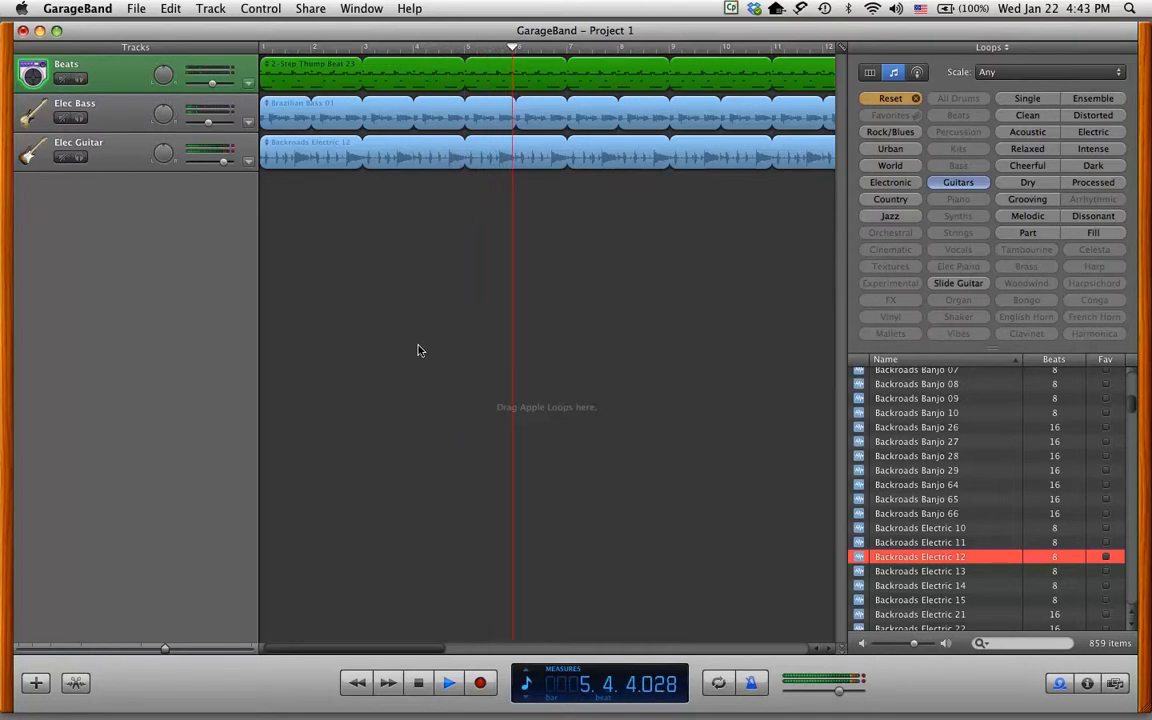
pyautogui.click(418, 683)
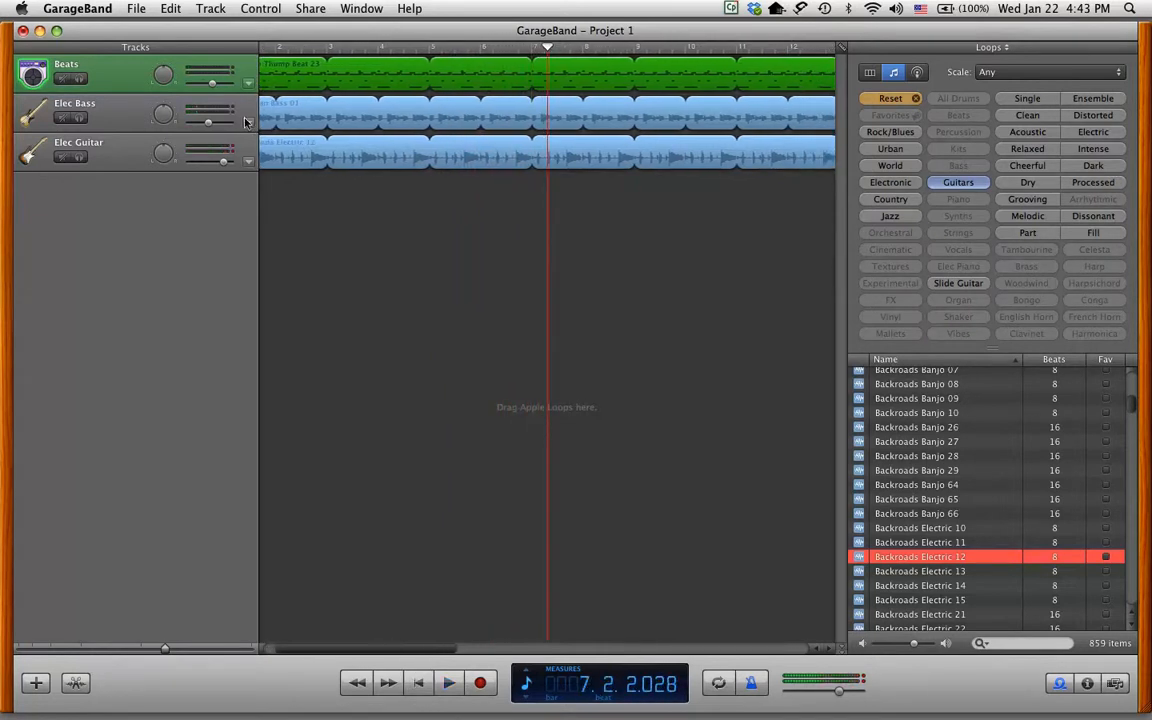
# Raise the Elec Bass volume, lower the Elec Guitar volume slightly, and check the balance by playback.
pyautogui.click(210, 123)
pyautogui.moveTo(210, 123); pyautogui.dragTo(212, 164)
pyautogui.click(218, 162)
pyautogui.click(449, 683)
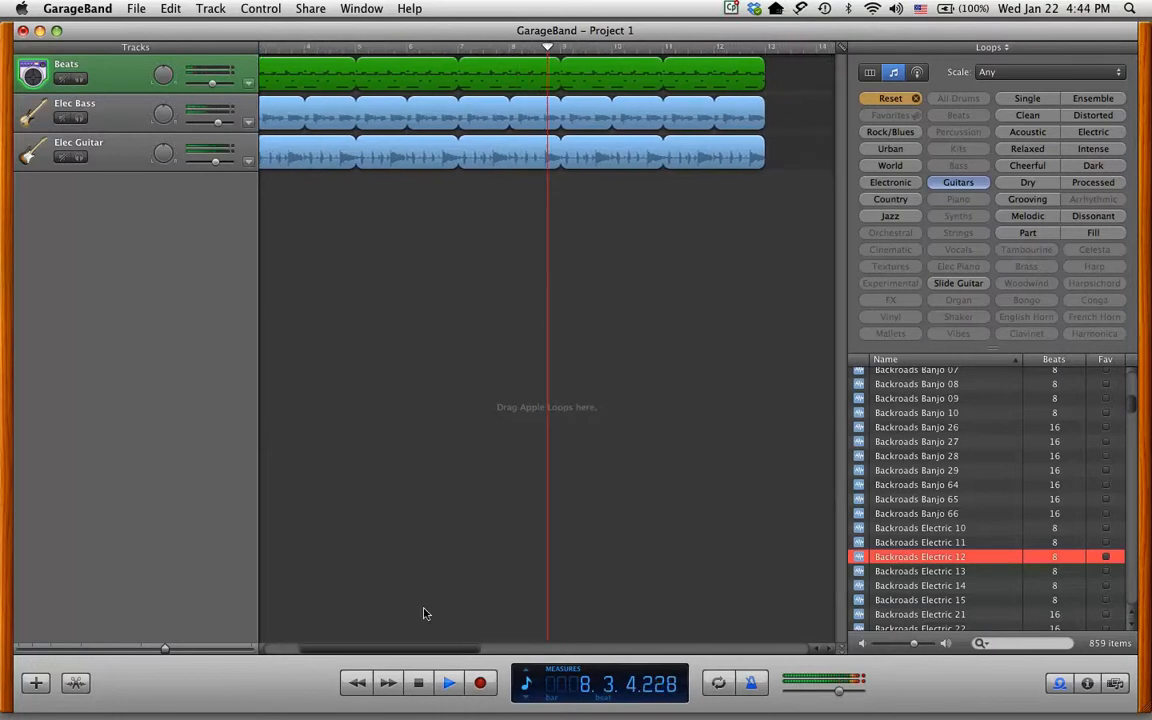
pyautogui.click(418, 683)
# Lower the Elec Guitar track's volume to about -8.2 dB, check the mix by playback, and return the playhead to the start.
pyautogui.moveTo(210, 164)
pyautogui.moveTo(210, 164); pyautogui.dragTo(205, 163)
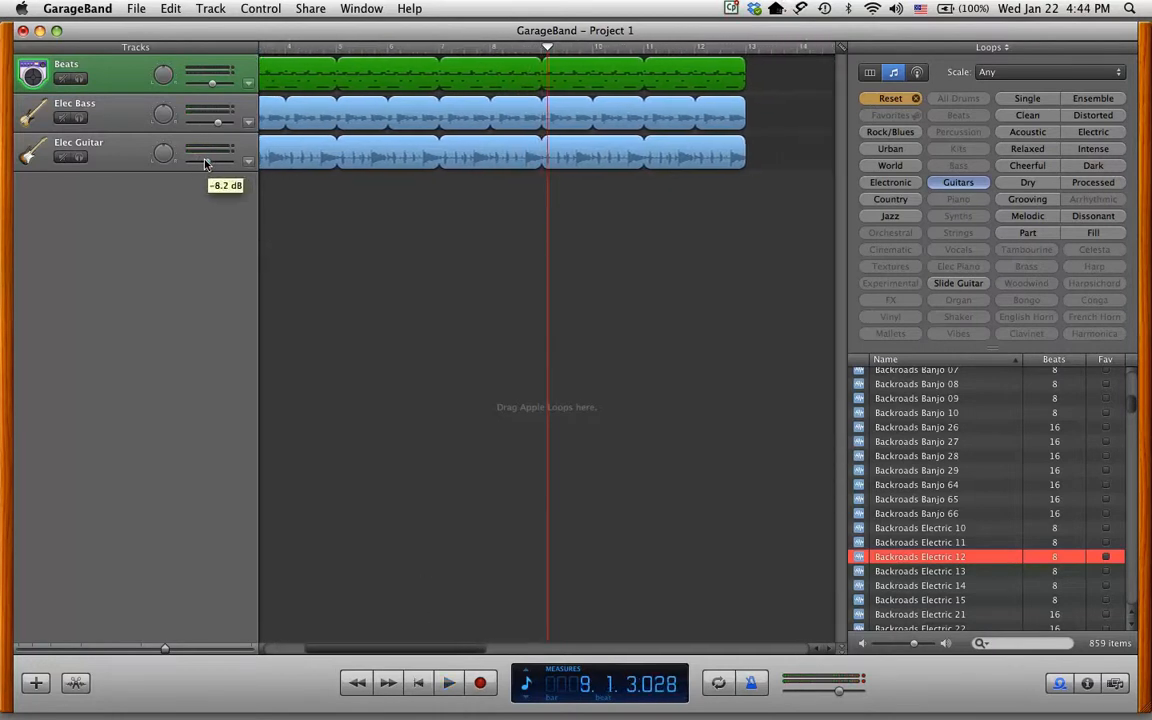
pyautogui.click(448, 684)
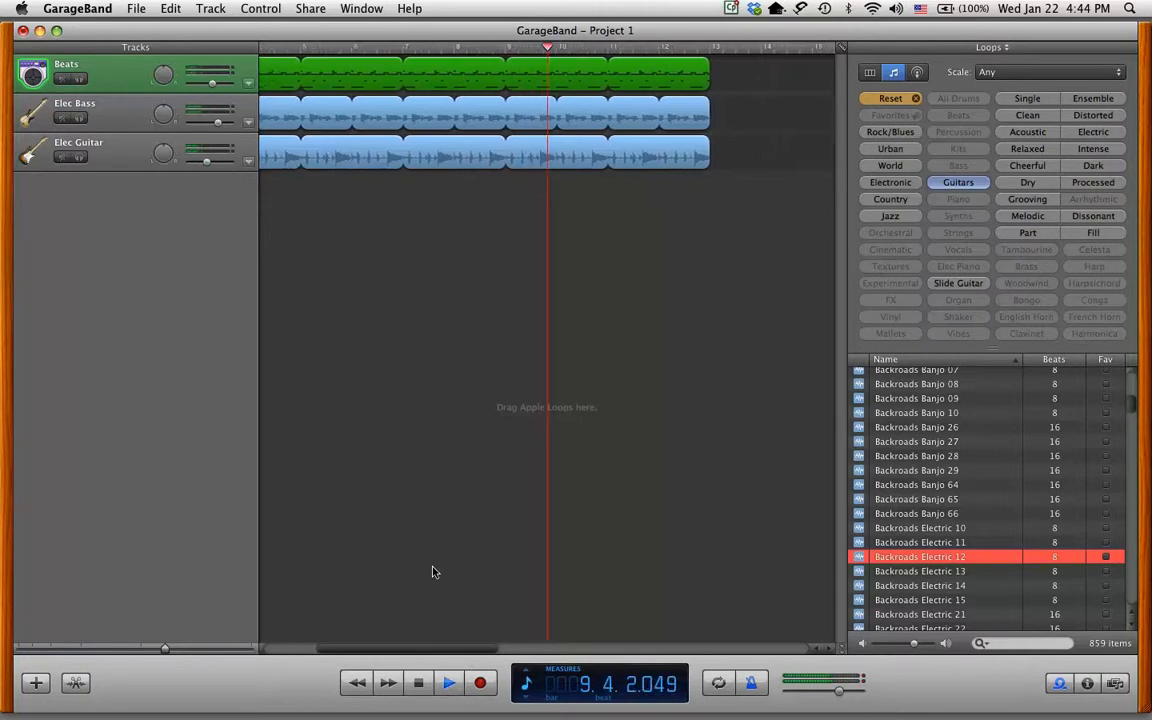
pyautogui.click(418, 683)
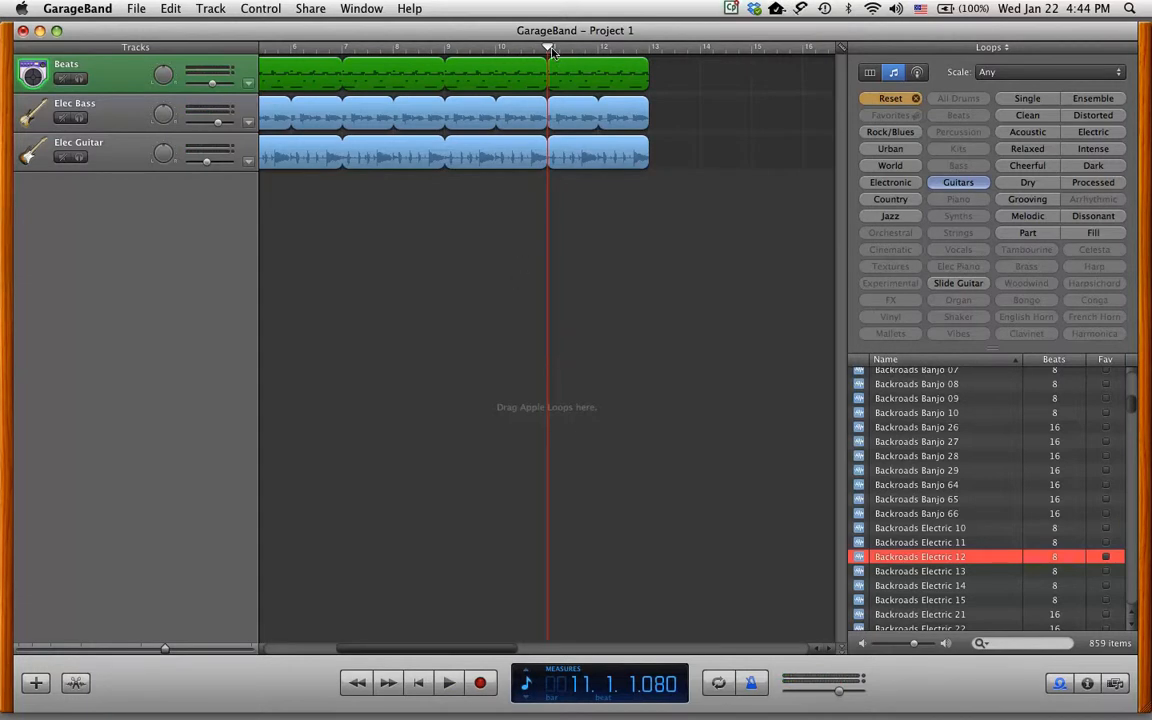
pyautogui.click(416, 683)
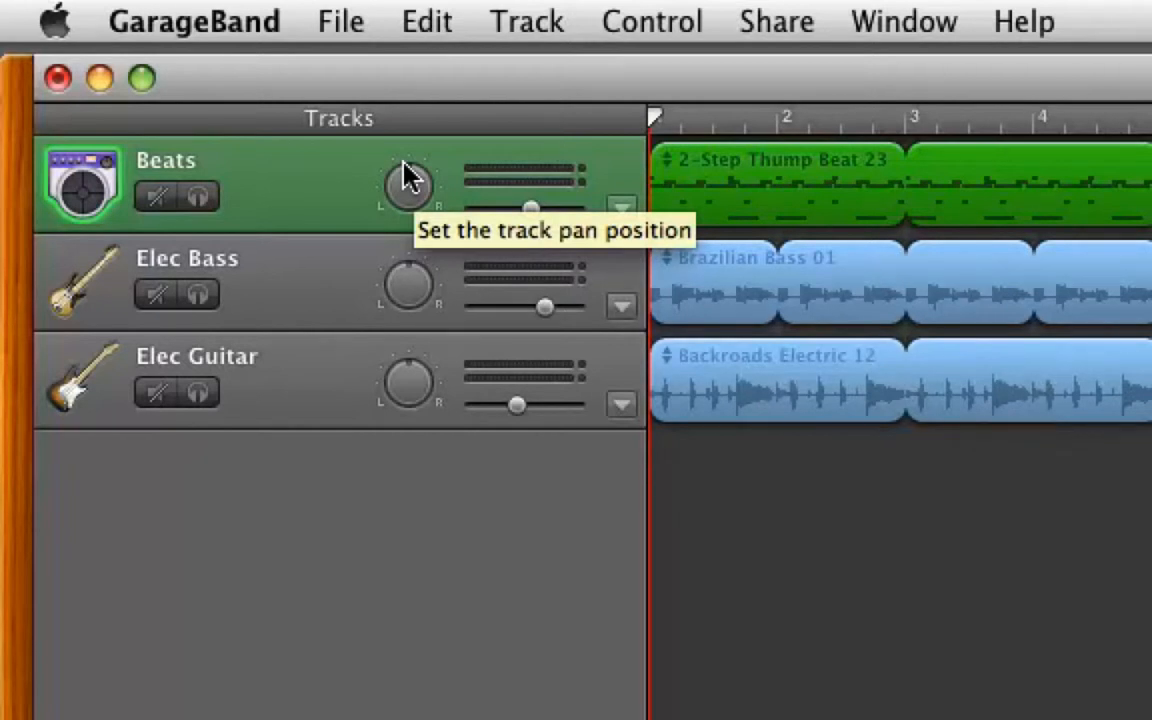
# Pan the Beats track to the left and the Elec Bass track to the right, and listen to the stereo placement.
pyautogui.moveTo(406, 178); pyautogui.dragTo(507, 281)
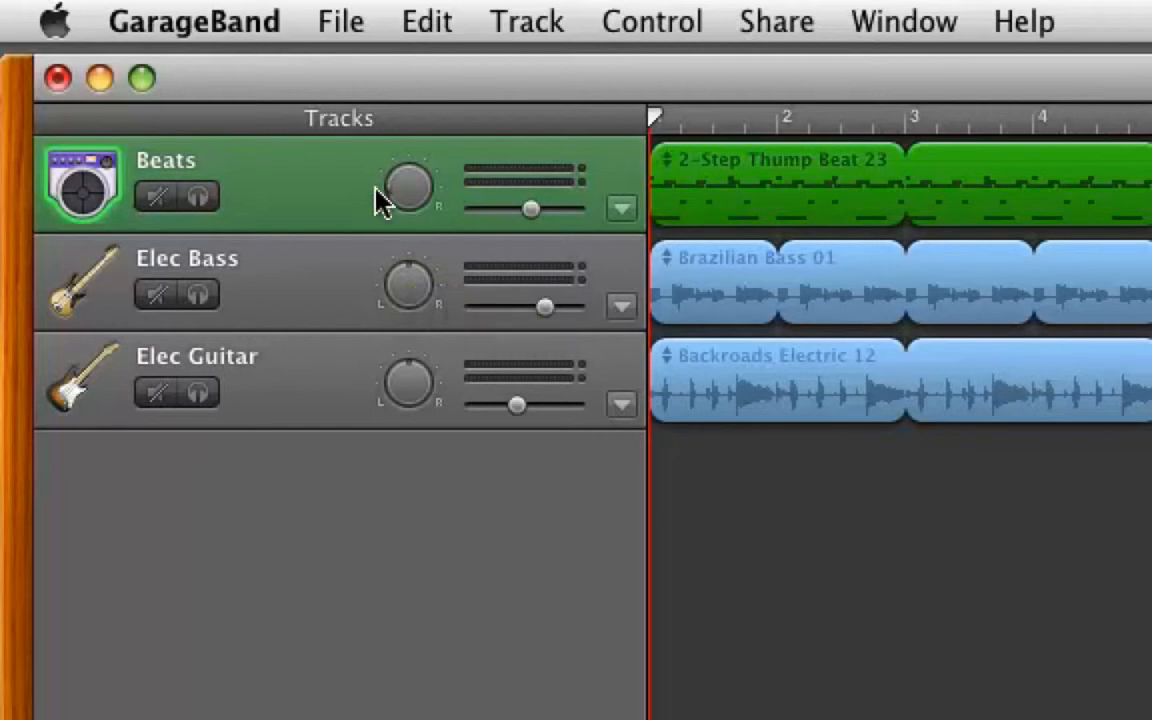
pyautogui.click(408, 273)
pyautogui.moveTo(408, 273); pyautogui.dragTo(288, 148)
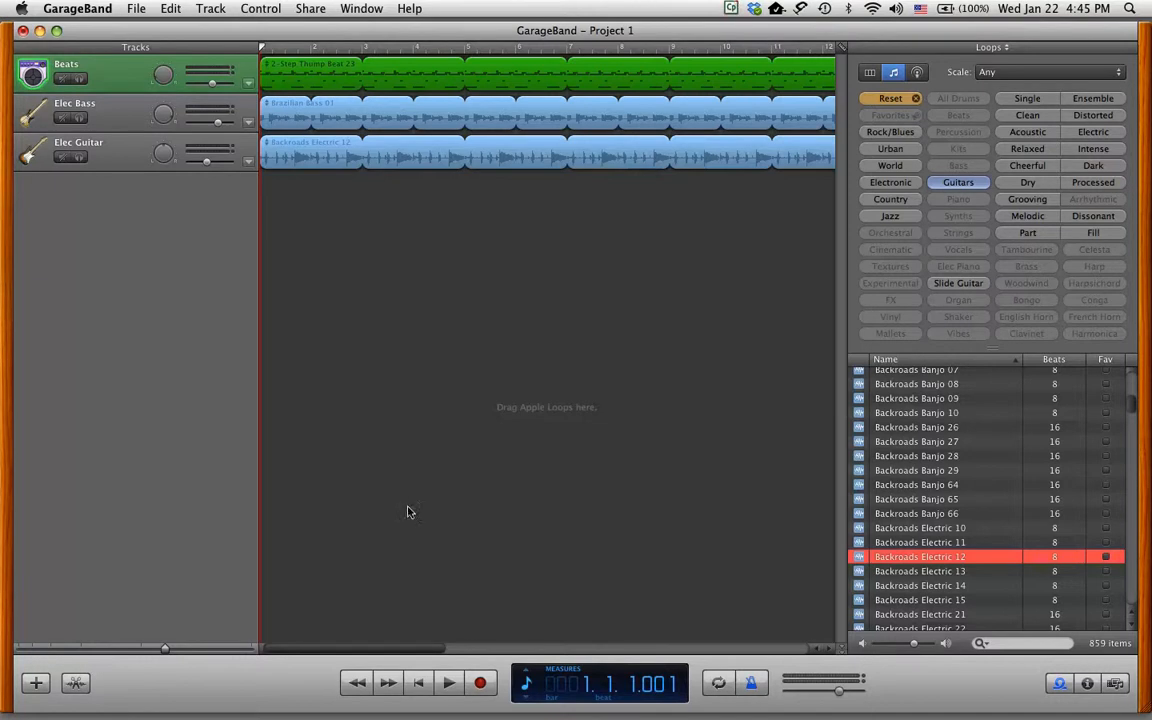
pyautogui.click(452, 689)
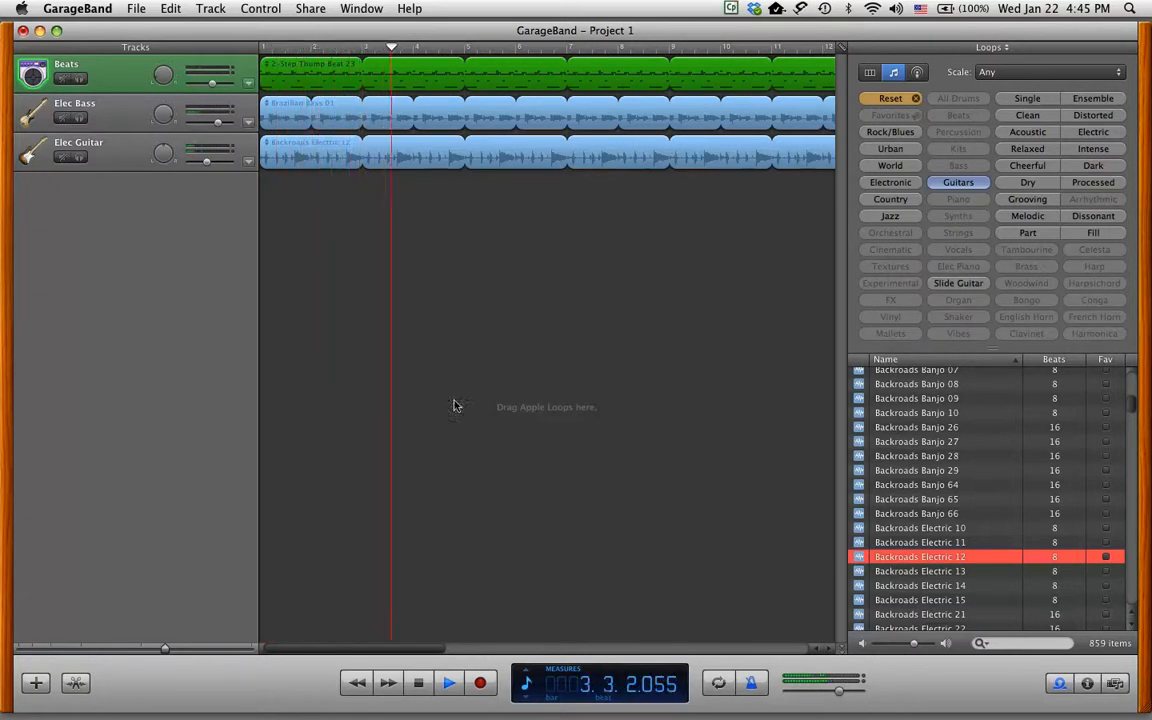
pyautogui.click(418, 688)
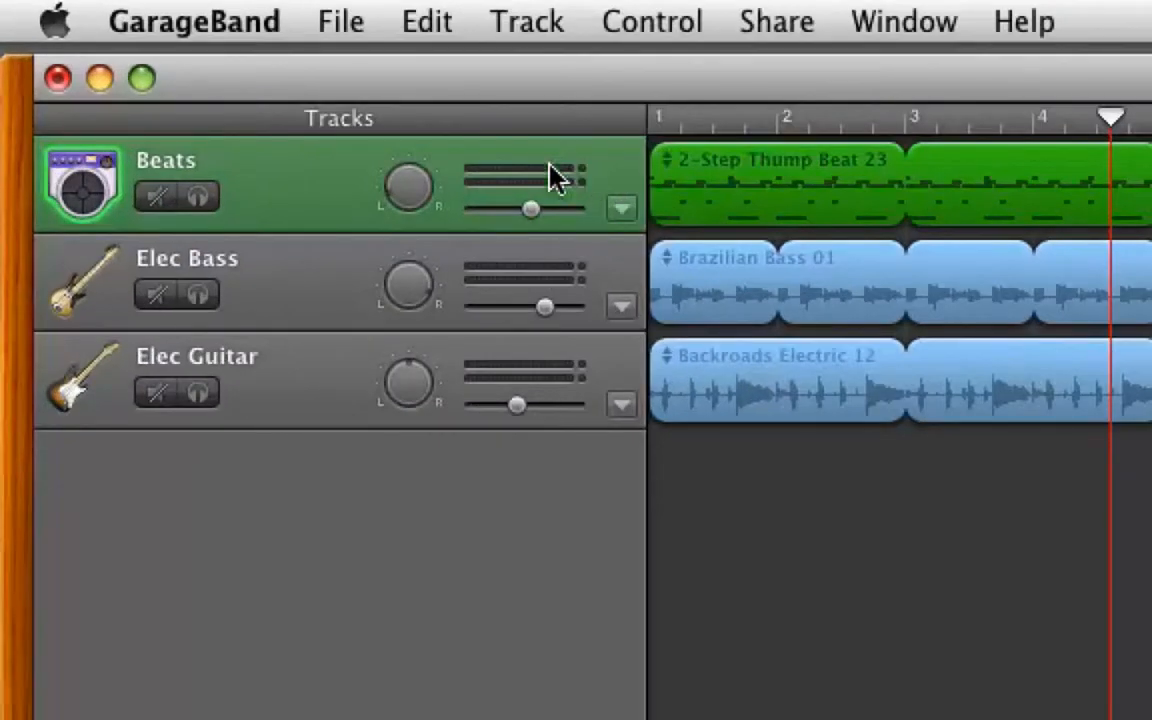
# Add Track Volume automation to Beats: a dip near measure 1.5, a peak at 2, a slight drop near 3.4 and a rise near 5.
pyautogui.click(620, 208)
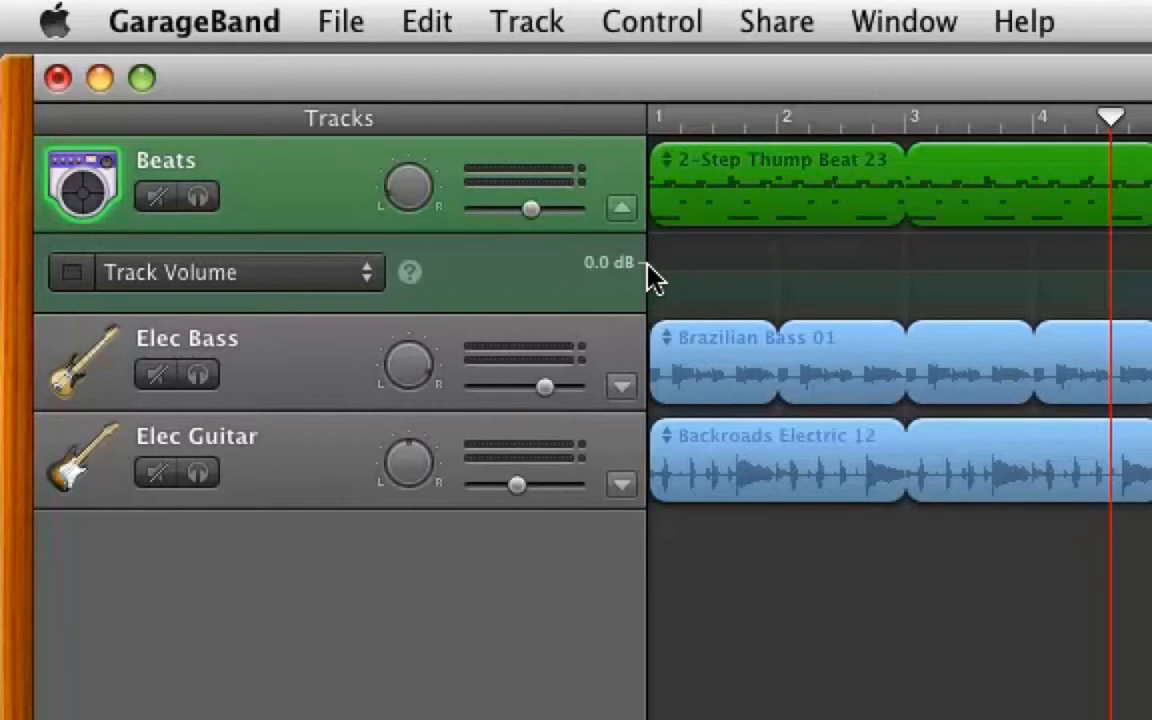
pyautogui.click(714, 280)
pyautogui.moveTo(707, 278); pyautogui.dragTo(770, 232)
pyautogui.moveTo(893, 250); pyautogui.dragTo(951, 272)
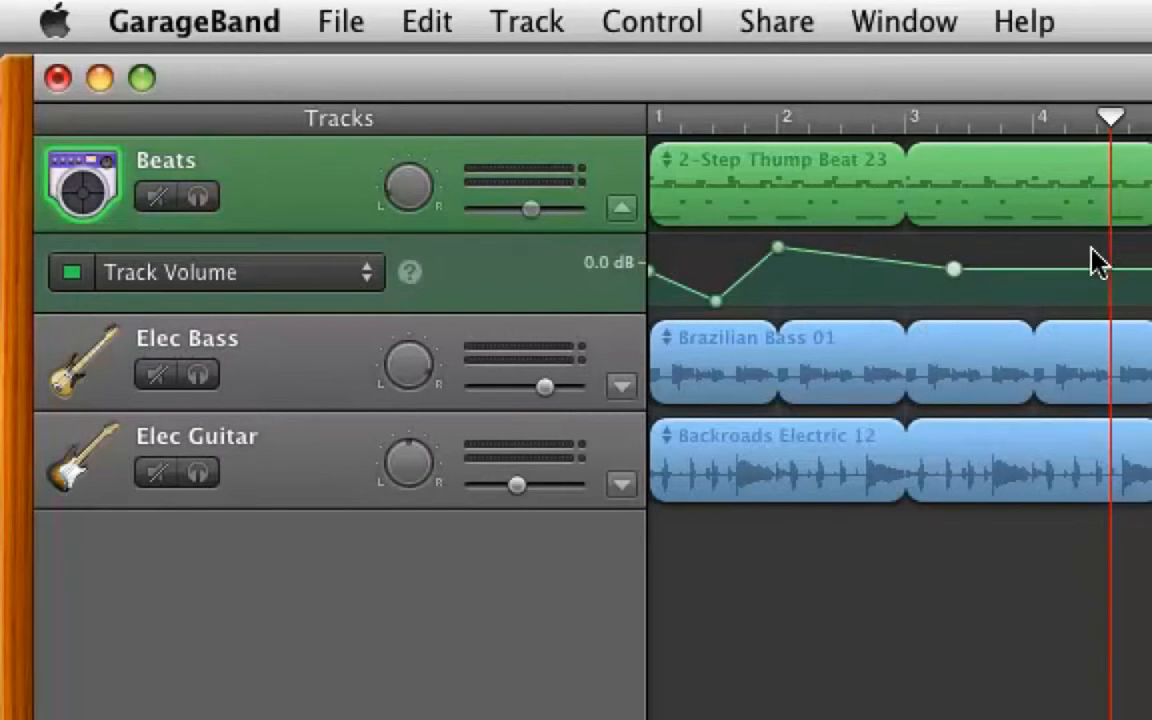
pyautogui.moveTo(1148, 262); pyautogui.dragTo(1148, 247)
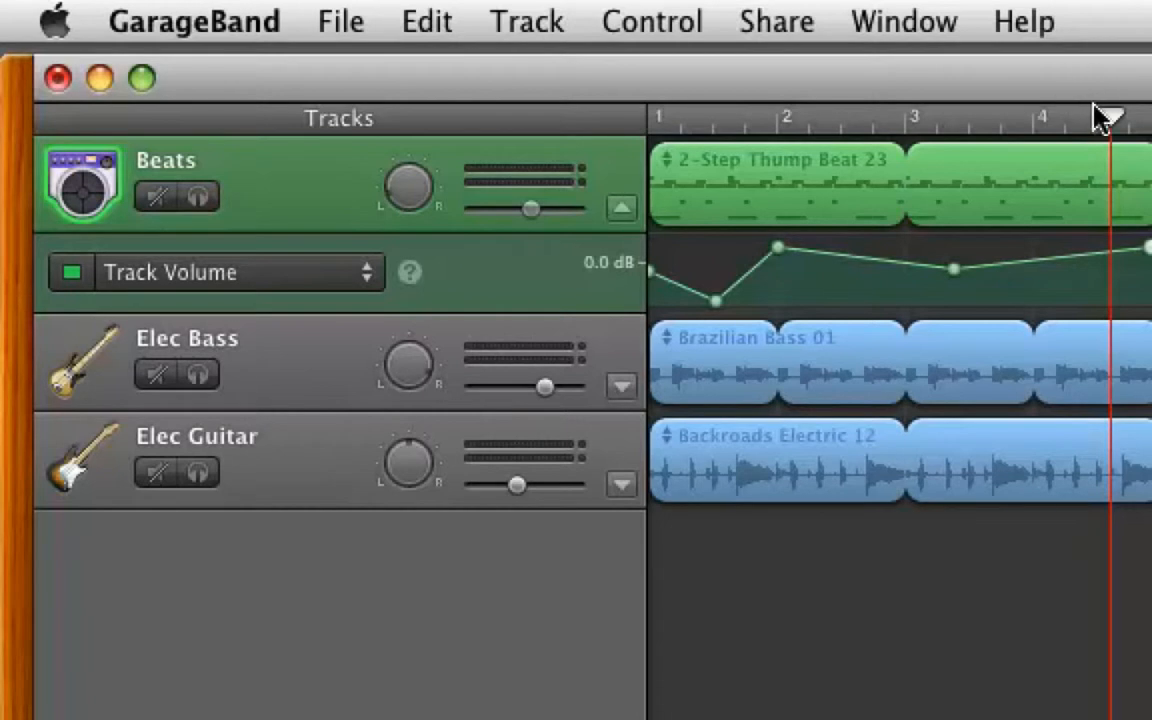
# Play the project from the start to hear the Beats track's volume automation.
pyautogui.moveTo(1080, 116); pyautogui.dragTo(760, 120)
pyautogui.moveTo(638, 126); pyautogui.dragTo(638, 129)
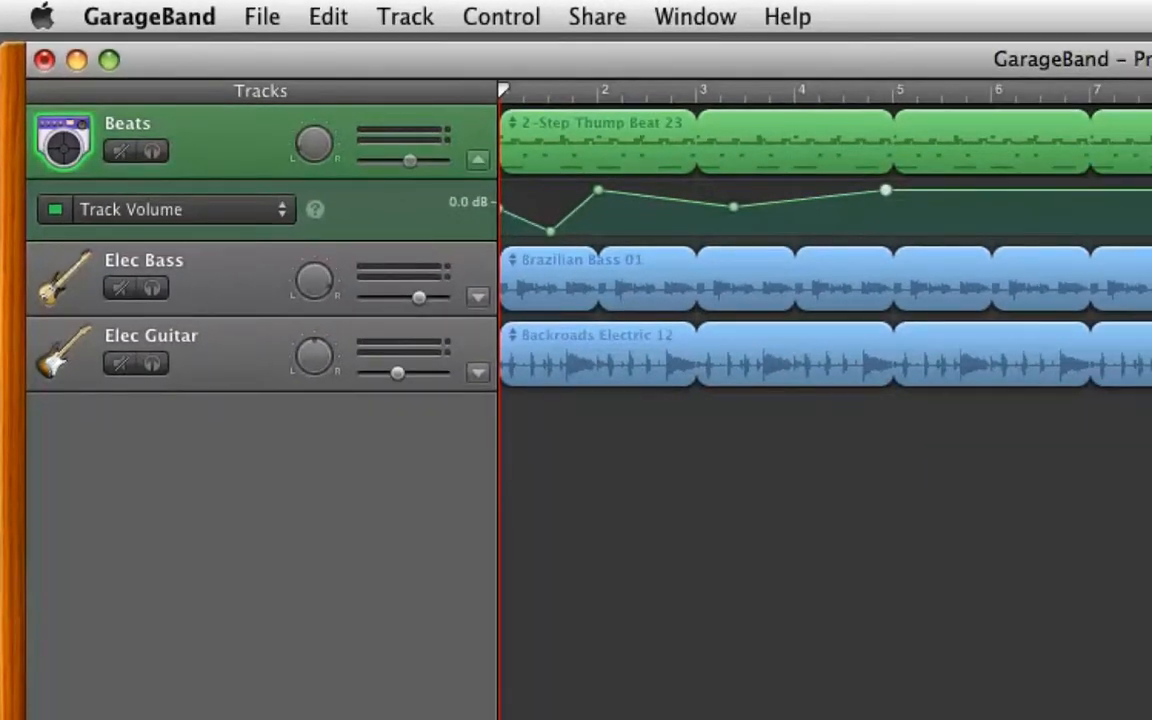
pyautogui.press('space')
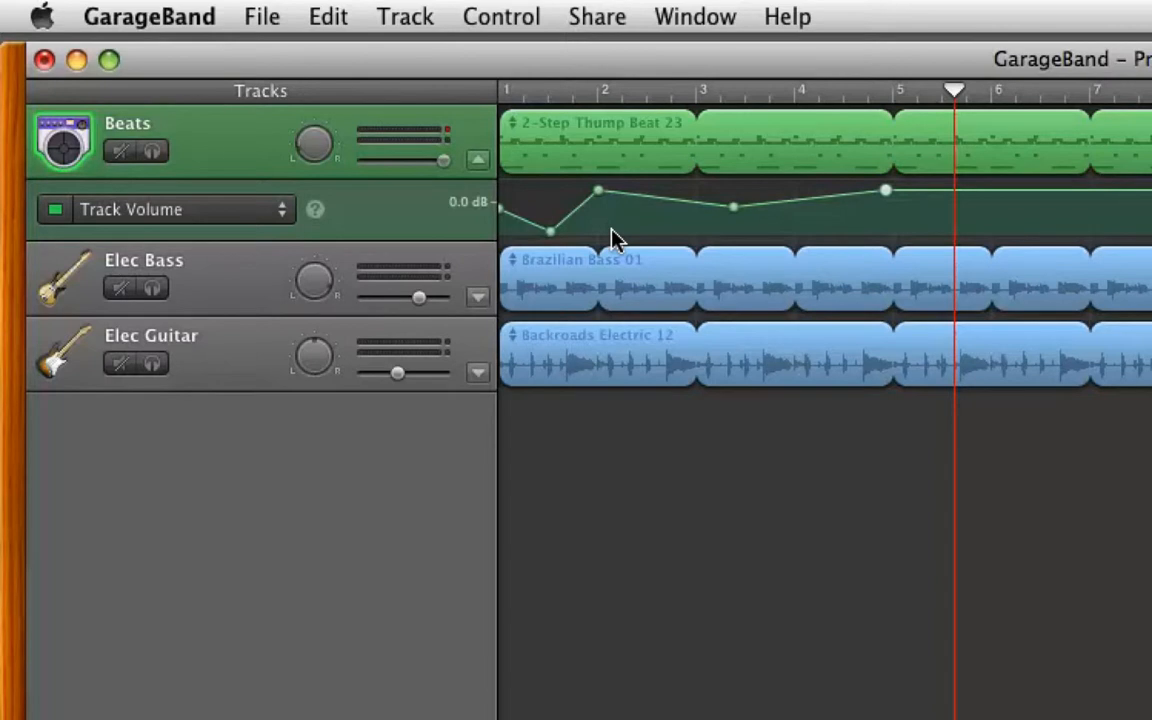
# Automate the Elec Bass track's pan with alternating high and low points near measures 3, 5 and 7, and play from the start.
pyautogui.click(470, 263)
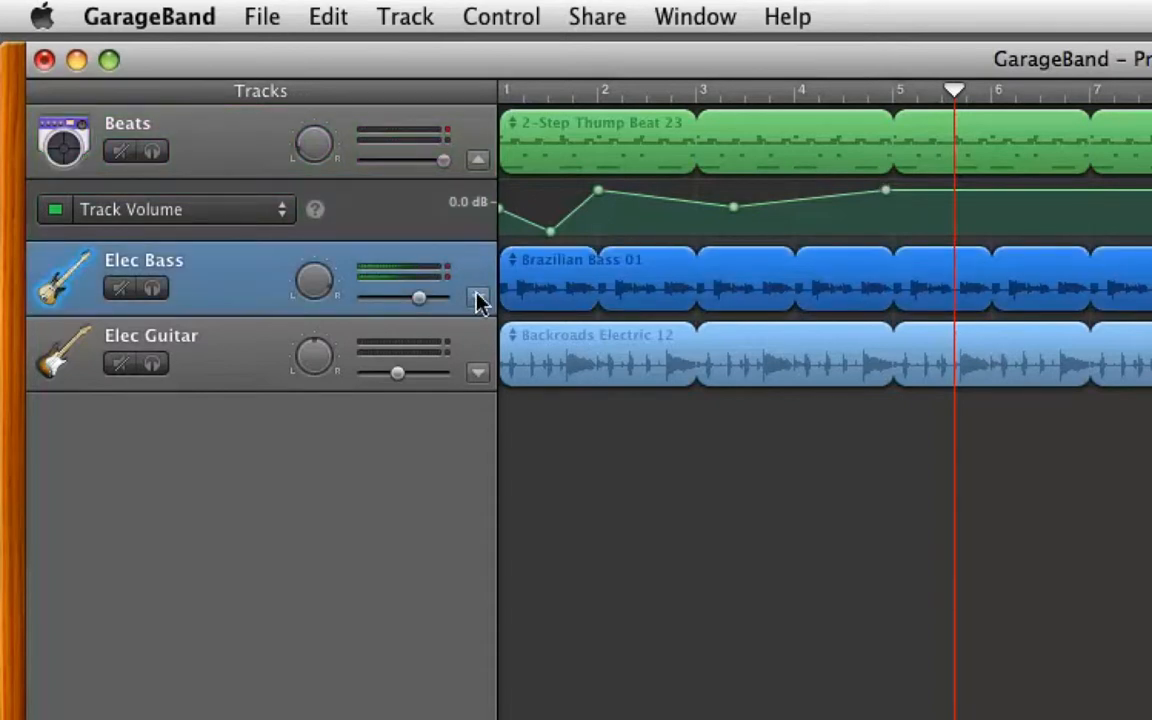
pyautogui.click(477, 296)
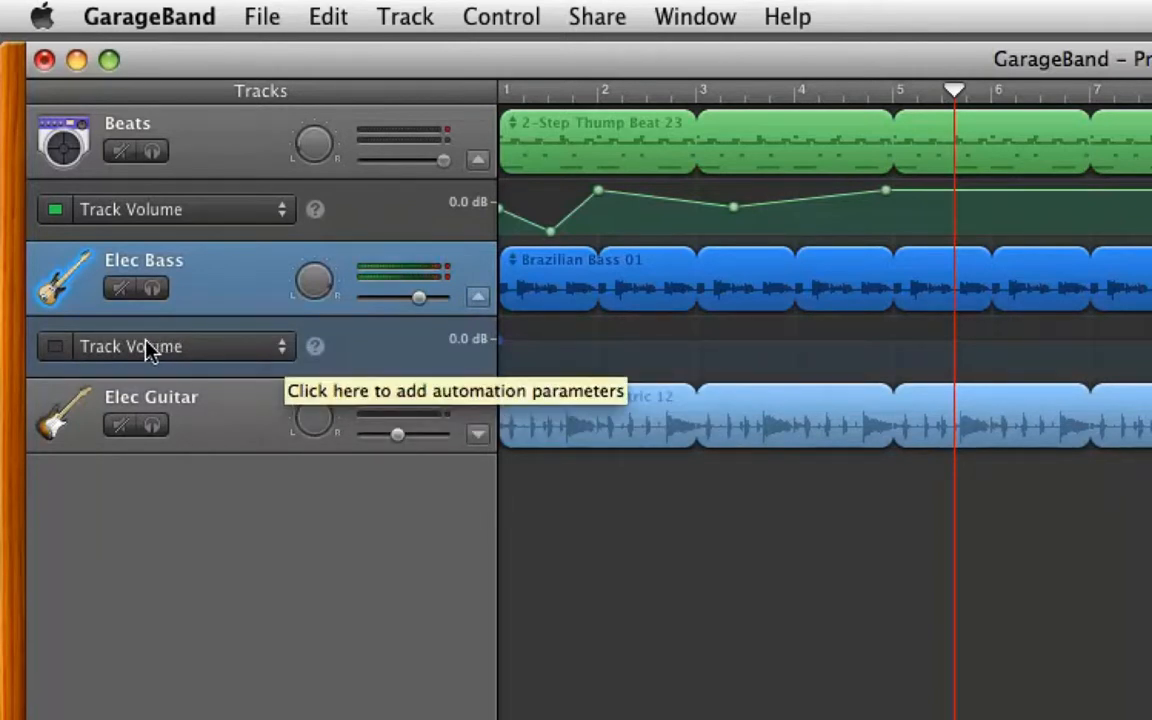
pyautogui.click(281, 350)
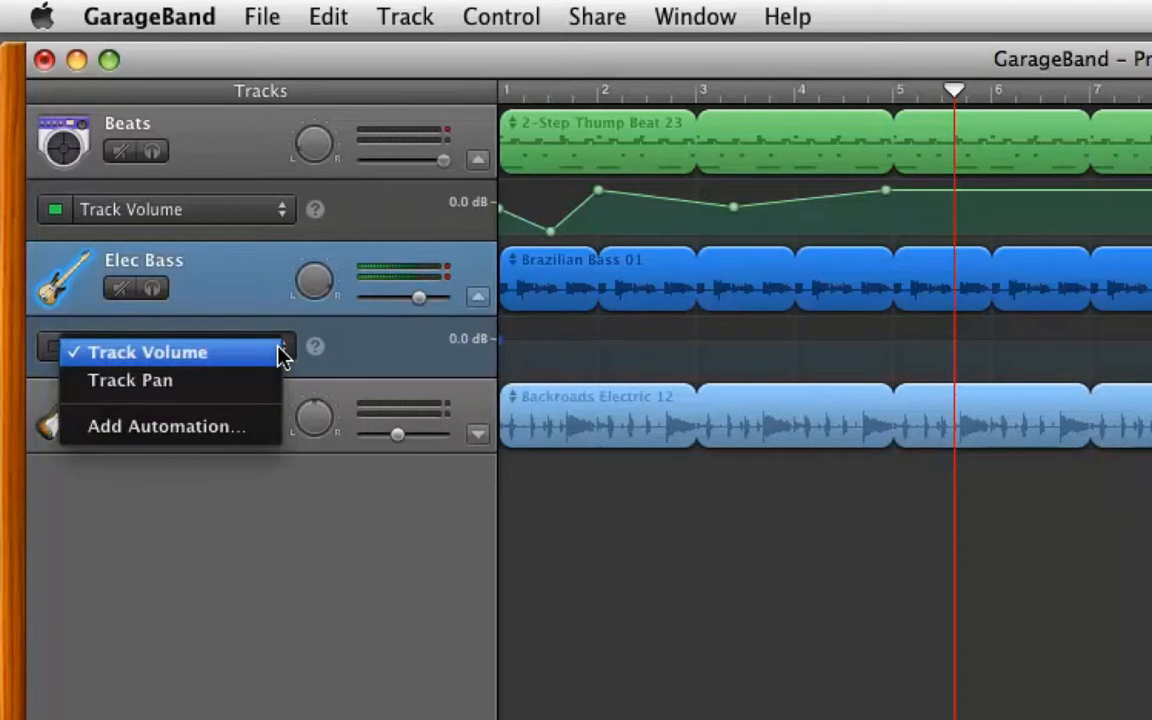
pyautogui.click(152, 380)
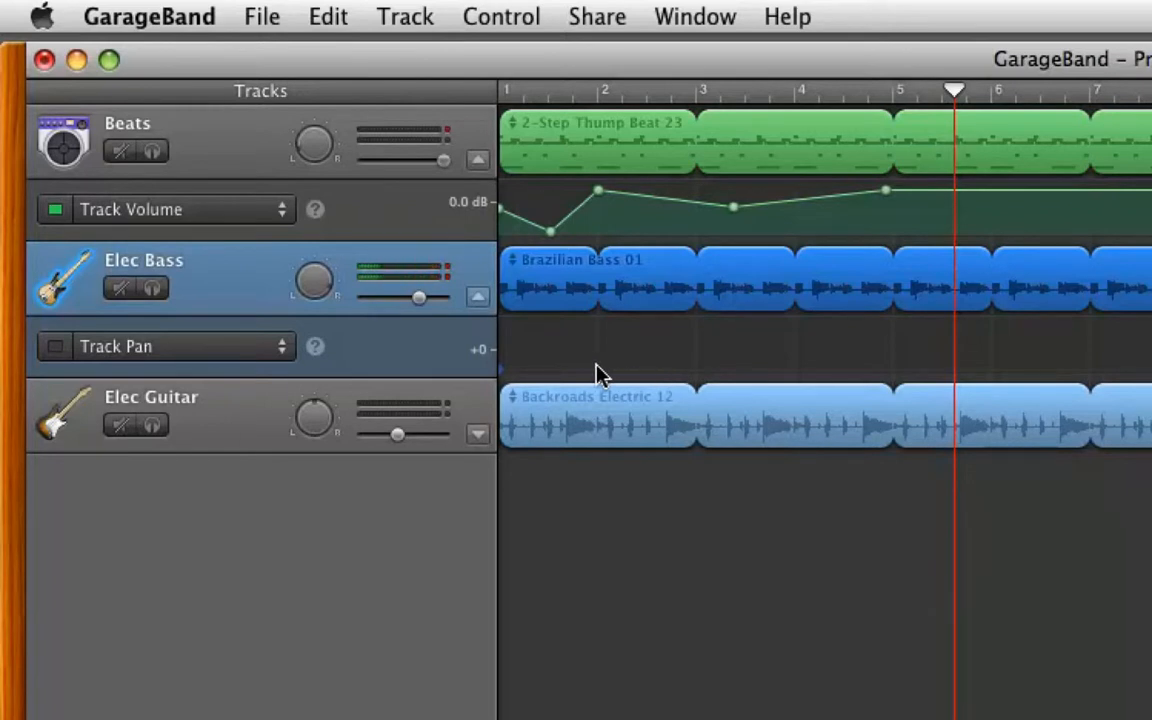
pyautogui.moveTo(689, 375); pyautogui.dragTo(689, 303)
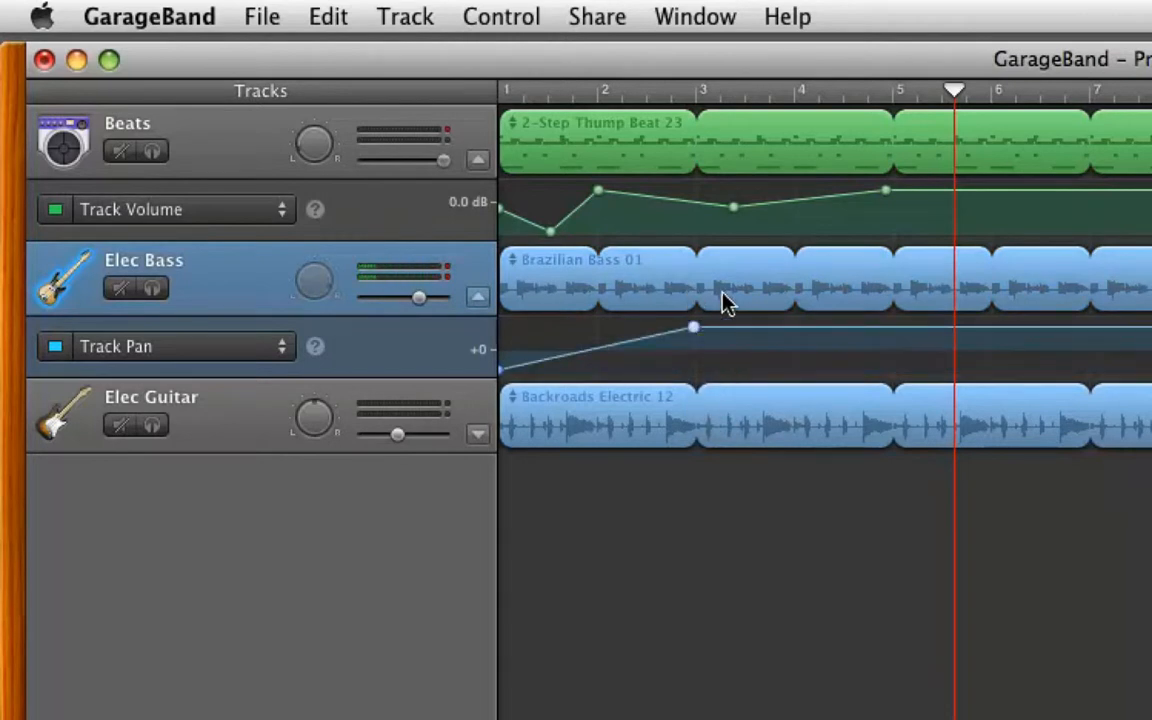
pyautogui.moveTo(890, 330); pyautogui.dragTo(900, 404)
pyautogui.moveTo(1085, 372); pyautogui.dragTo(1085, 314)
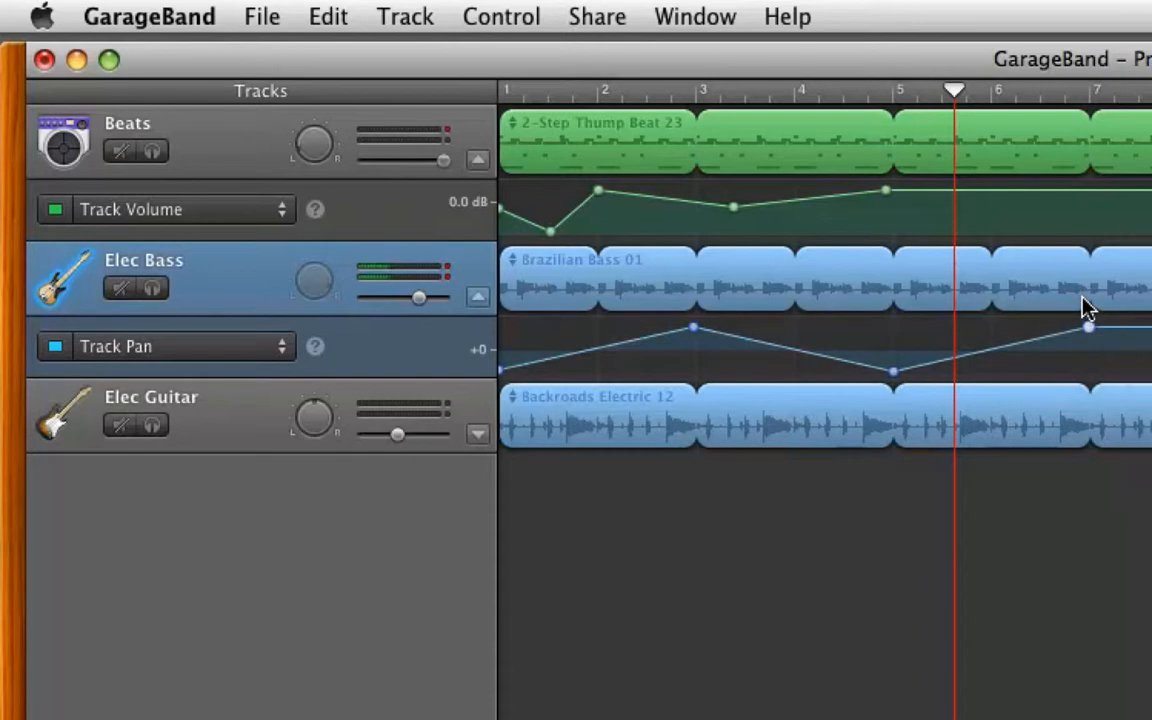
pyautogui.press('Return')
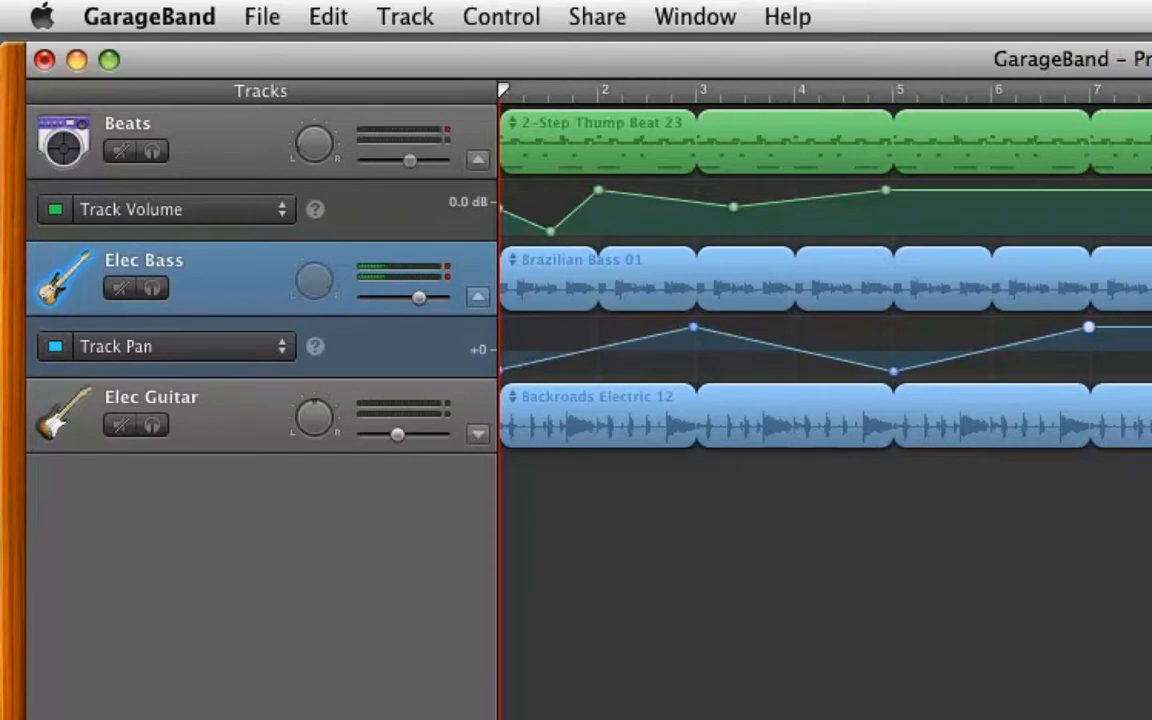
pyautogui.press('space')
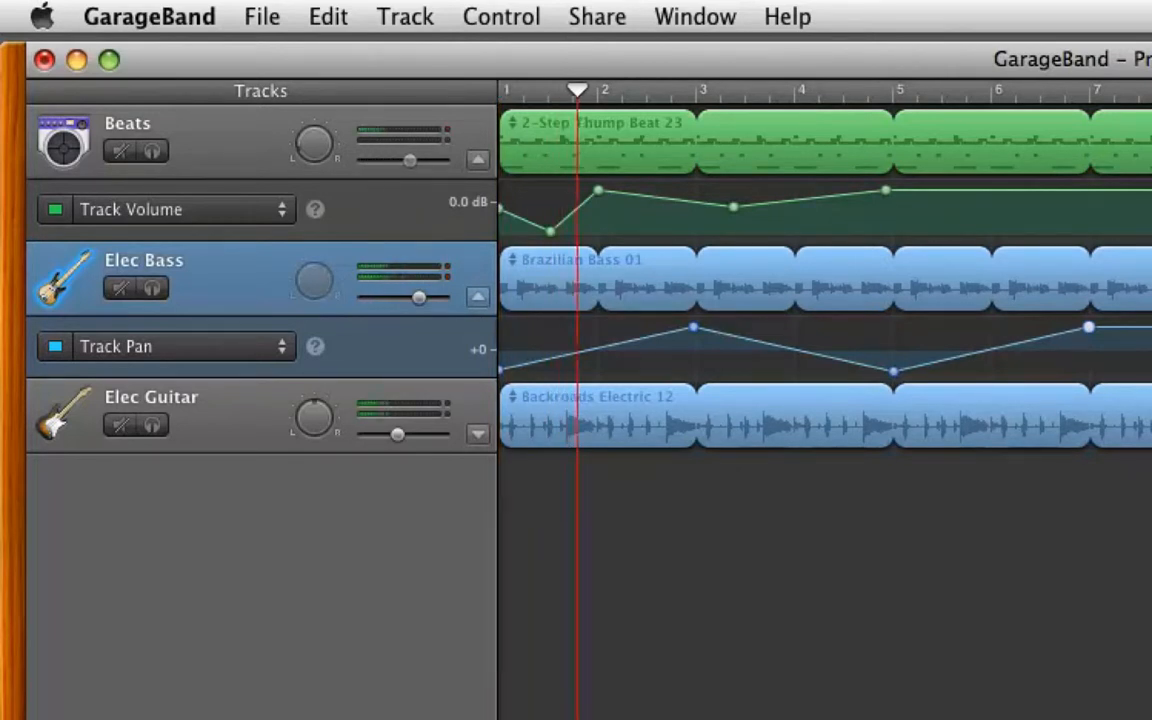